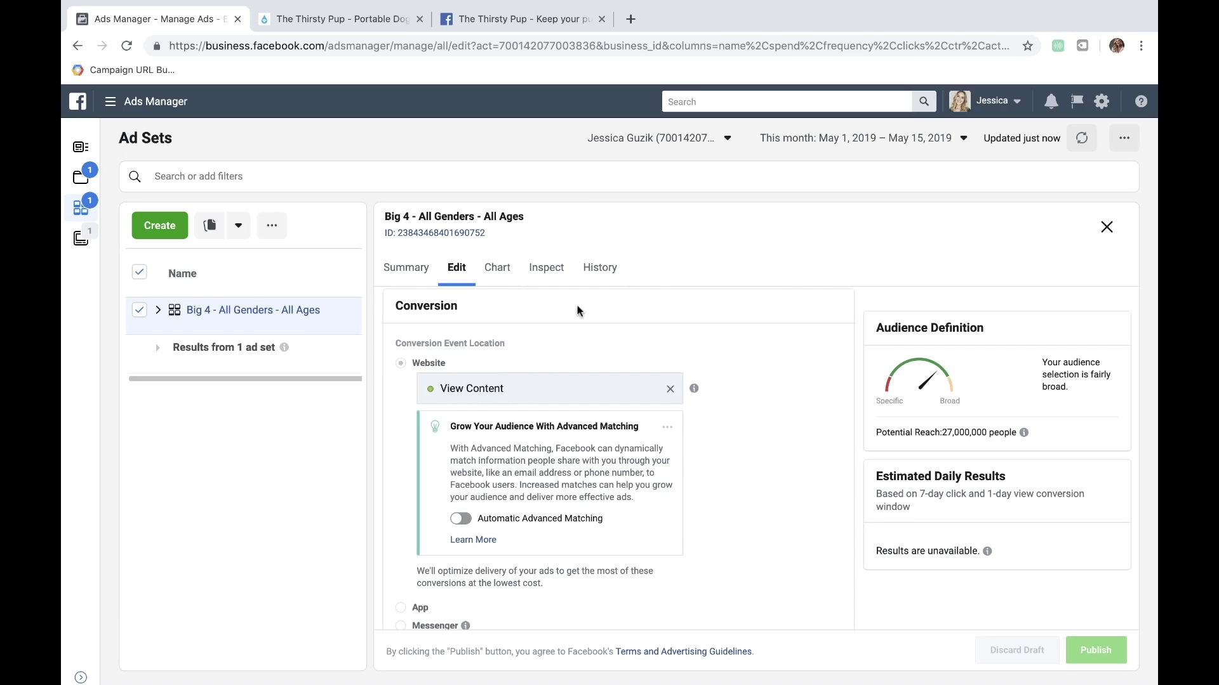
Review the ad set's conversion event, daily budget, schedule, locations, demographics, detailed targeting and potential reach
{"action": "scroll", "coordinate": [812, 467], "scroll_direction": "down", "scroll_amount": 4}
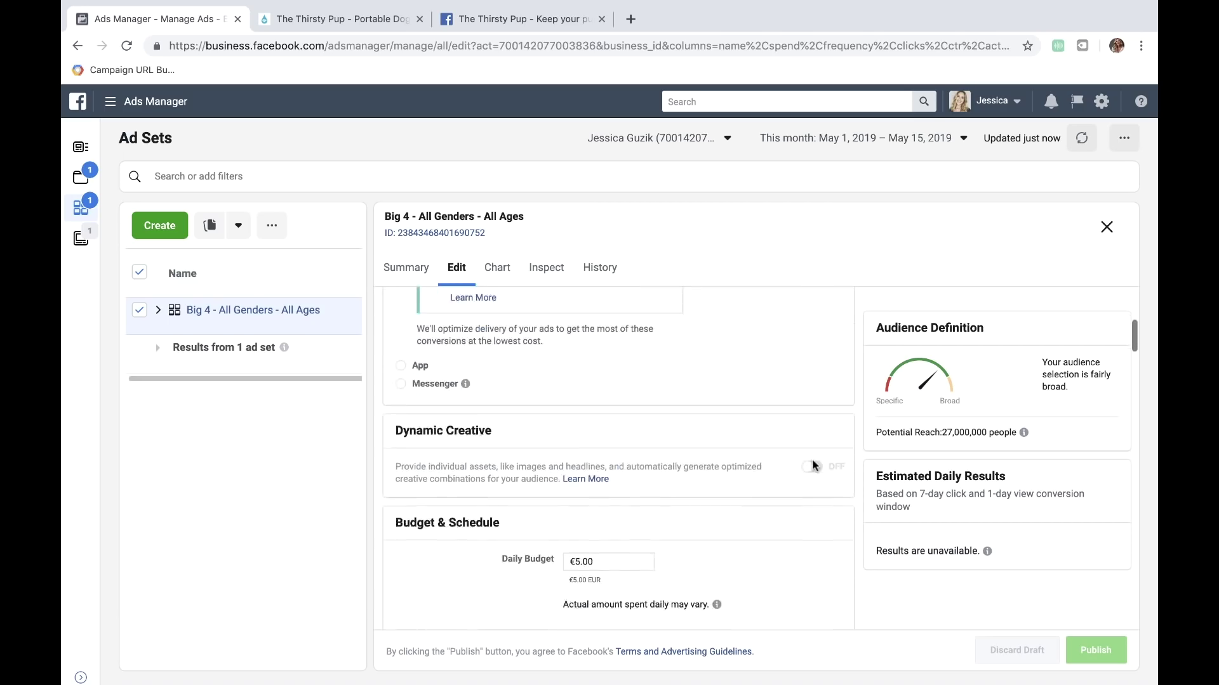
{"action": "scroll", "coordinate": [812, 463], "scroll_direction": "down", "scroll_amount": 3}
{"action": "triple_click", "coordinate": [631, 376]}
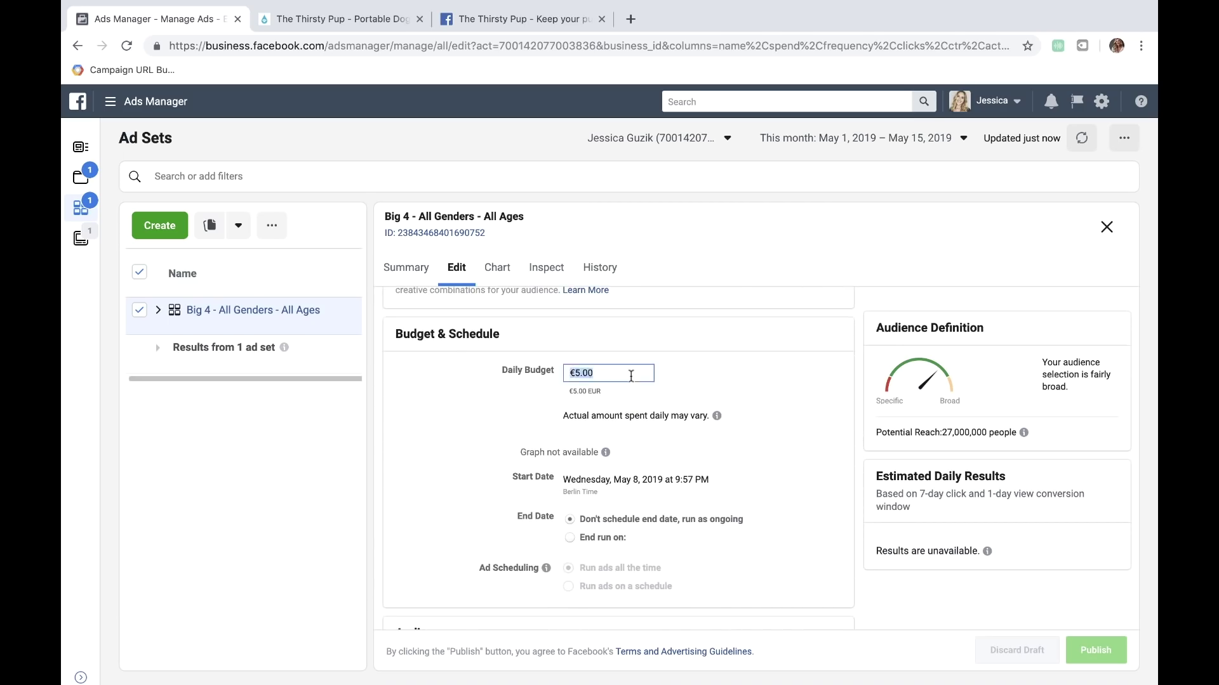
{"action": "scroll", "coordinate": [631, 375], "scroll_direction": "down", "scroll_amount": 10}
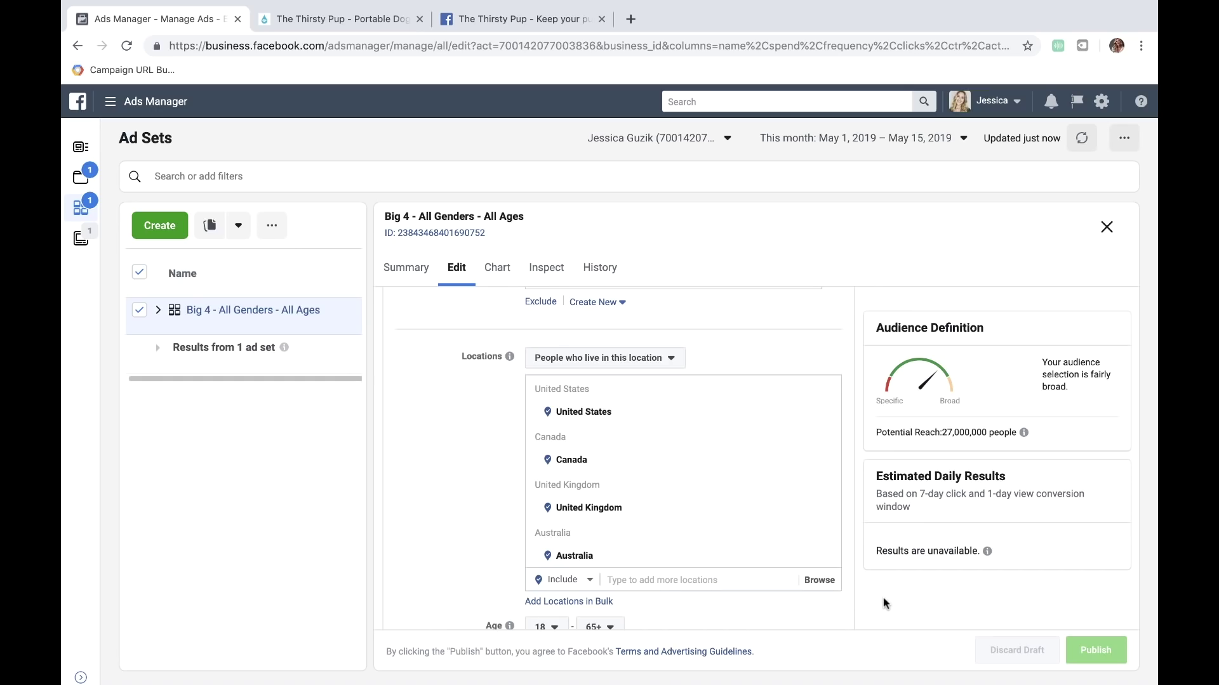
{"action": "scroll", "coordinate": [885, 603], "scroll_direction": "down", "scroll_amount": 5}
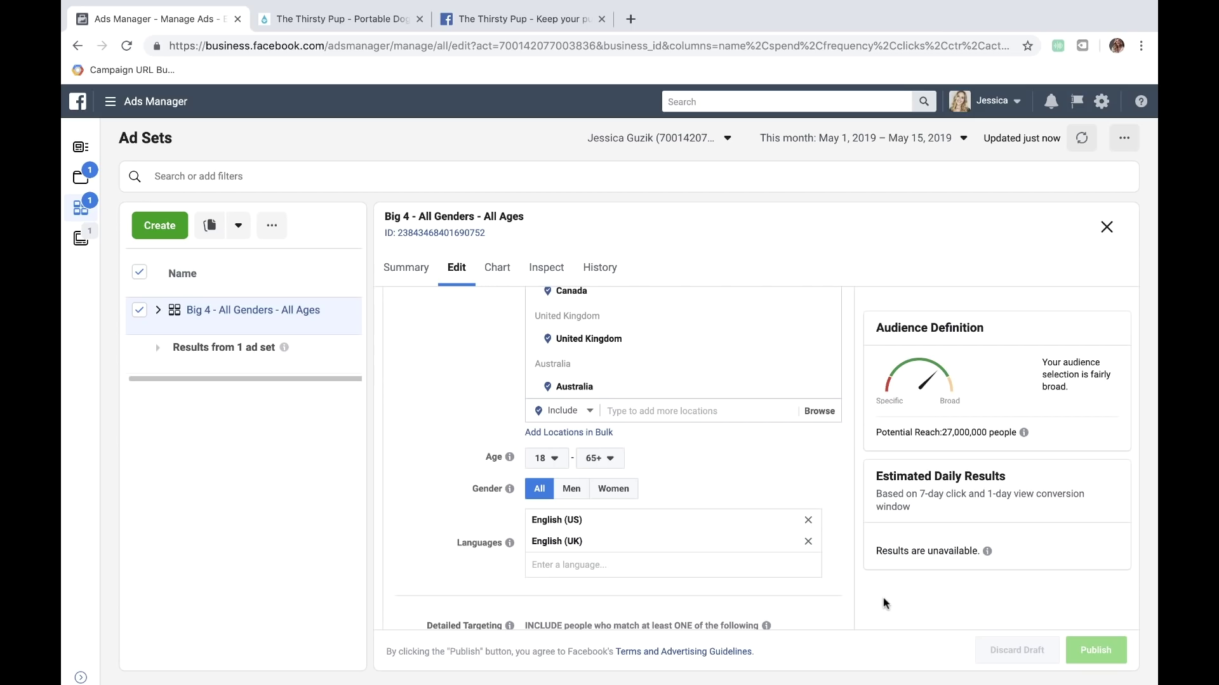
{"action": "scroll", "coordinate": [885, 603], "scroll_direction": "down", "scroll_amount": 6}
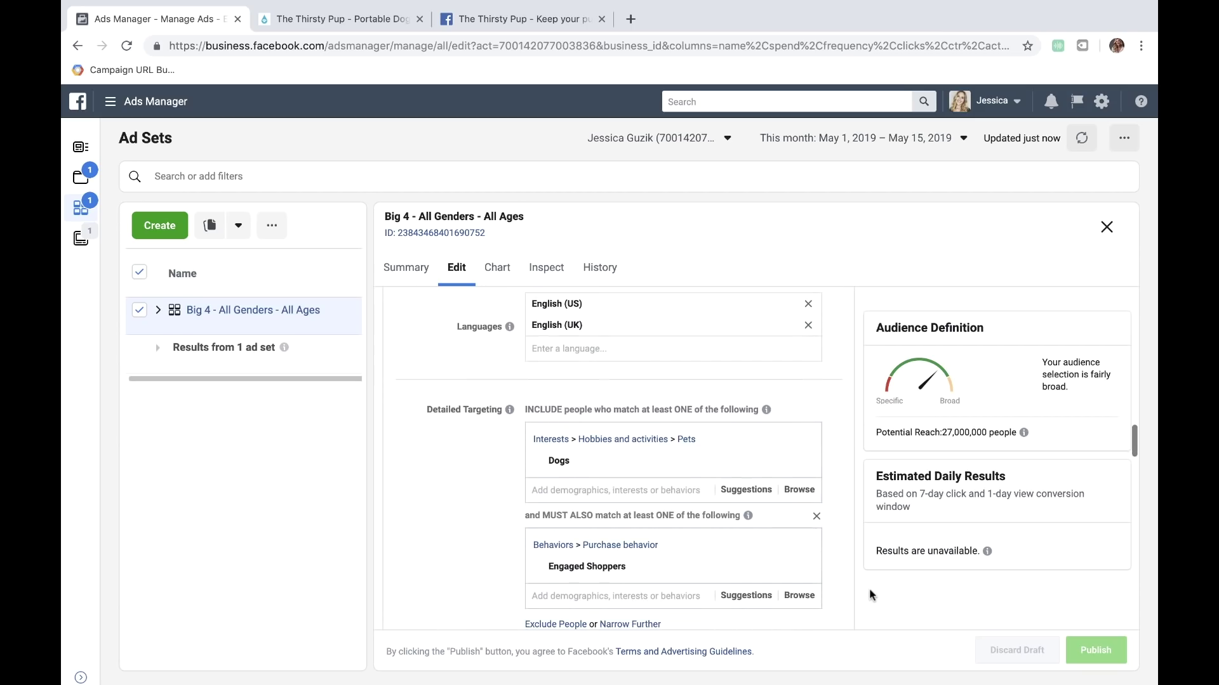
{"action": "mouse_move", "coordinate": [567, 464]}
{"action": "left_click_drag", "start_coordinate": [544, 516], "coordinate": [597, 512]}
{"action": "mouse_move", "coordinate": [597, 569]}
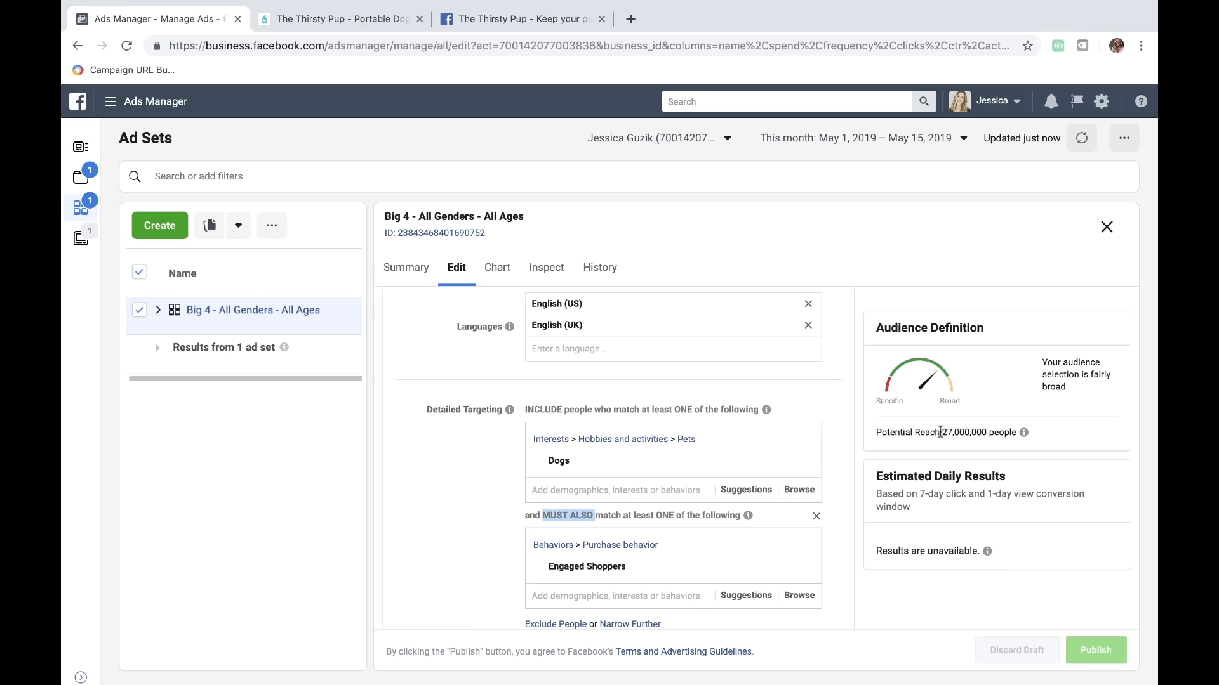
{"action": "left_click_drag", "start_coordinate": [940, 432], "coordinate": [986, 435]}
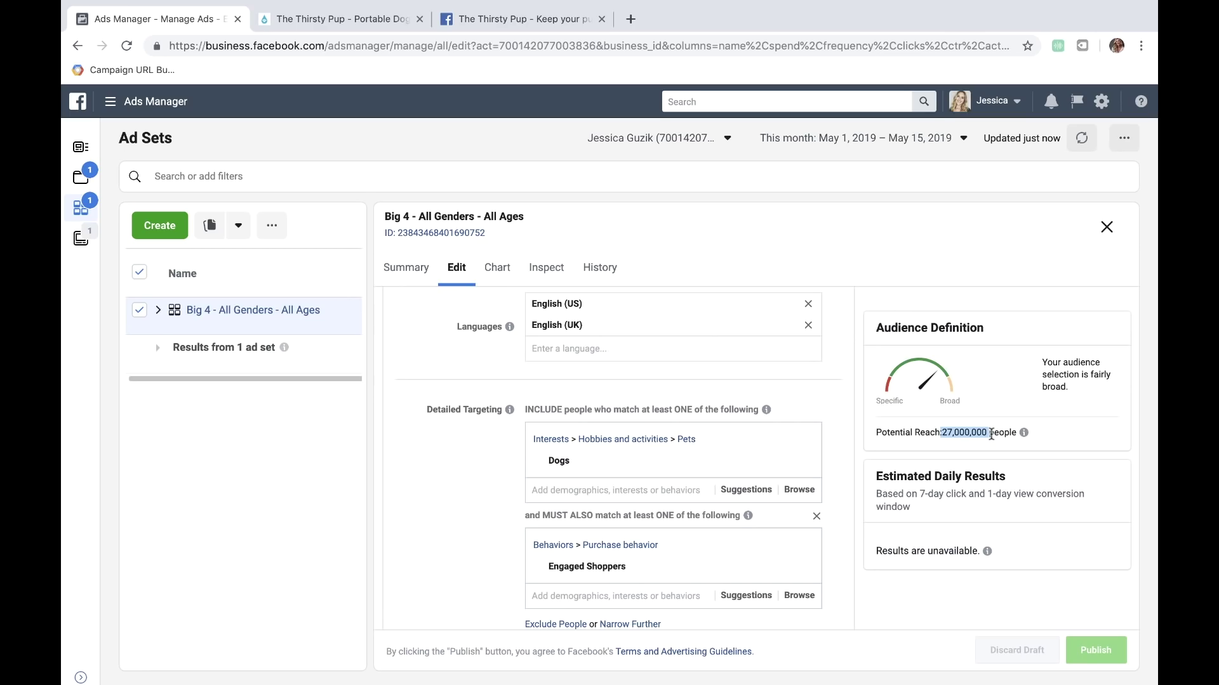
Review the ad set's connections, placement and device settings, including the selected Facebook placements
{"action": "scroll", "coordinate": [860, 497], "scroll_direction": "down", "scroll_amount": 10}
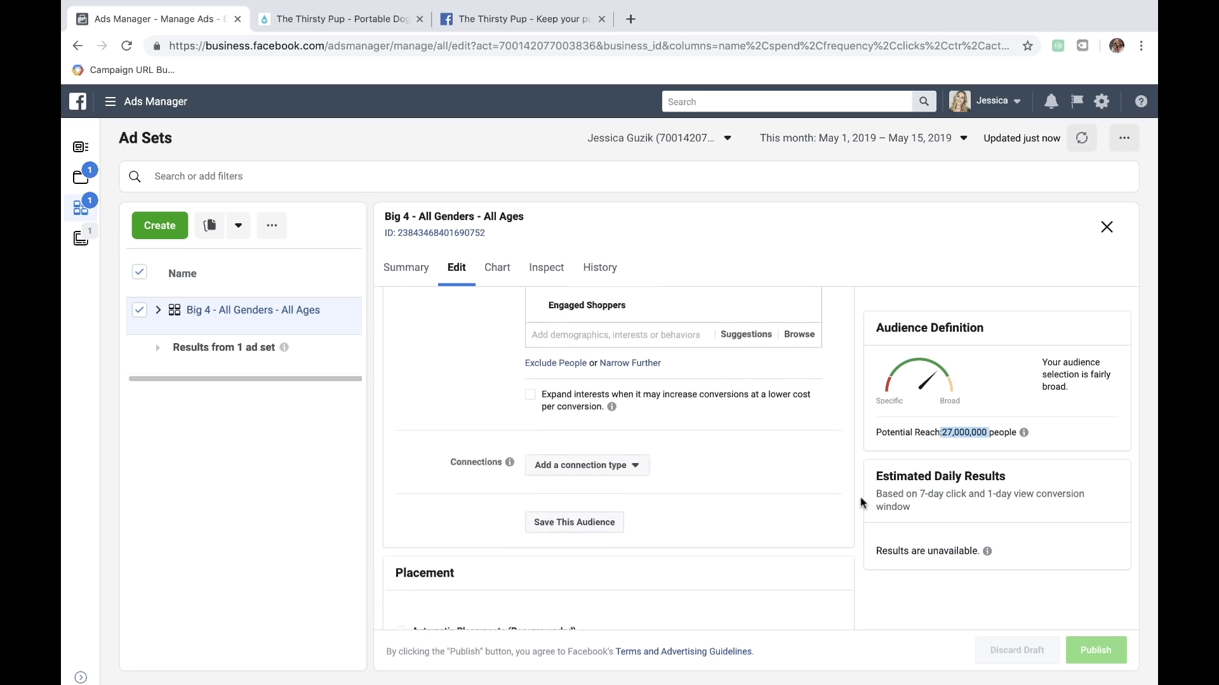
{"action": "scroll", "coordinate": [860, 497], "scroll_direction": "down", "scroll_amount": 2}
{"action": "scroll", "coordinate": [472, 402], "scroll_direction": "down", "scroll_amount": 5}
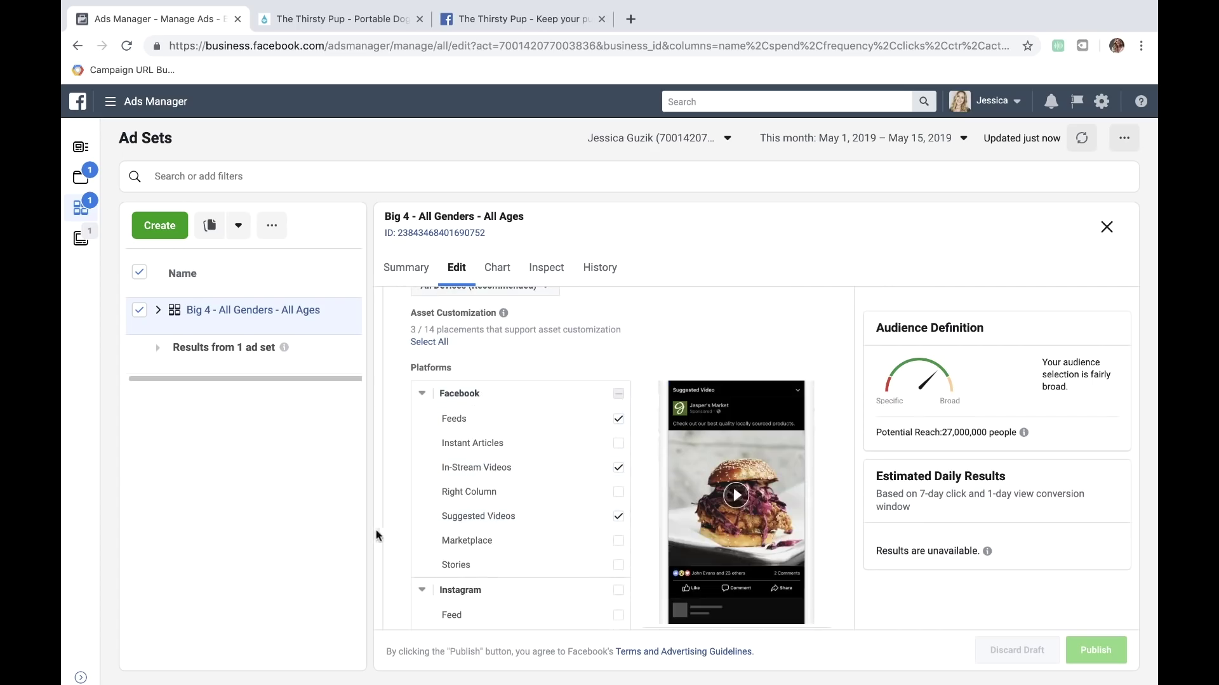
{"action": "scroll", "coordinate": [387, 530], "scroll_direction": "down", "scroll_amount": 10}
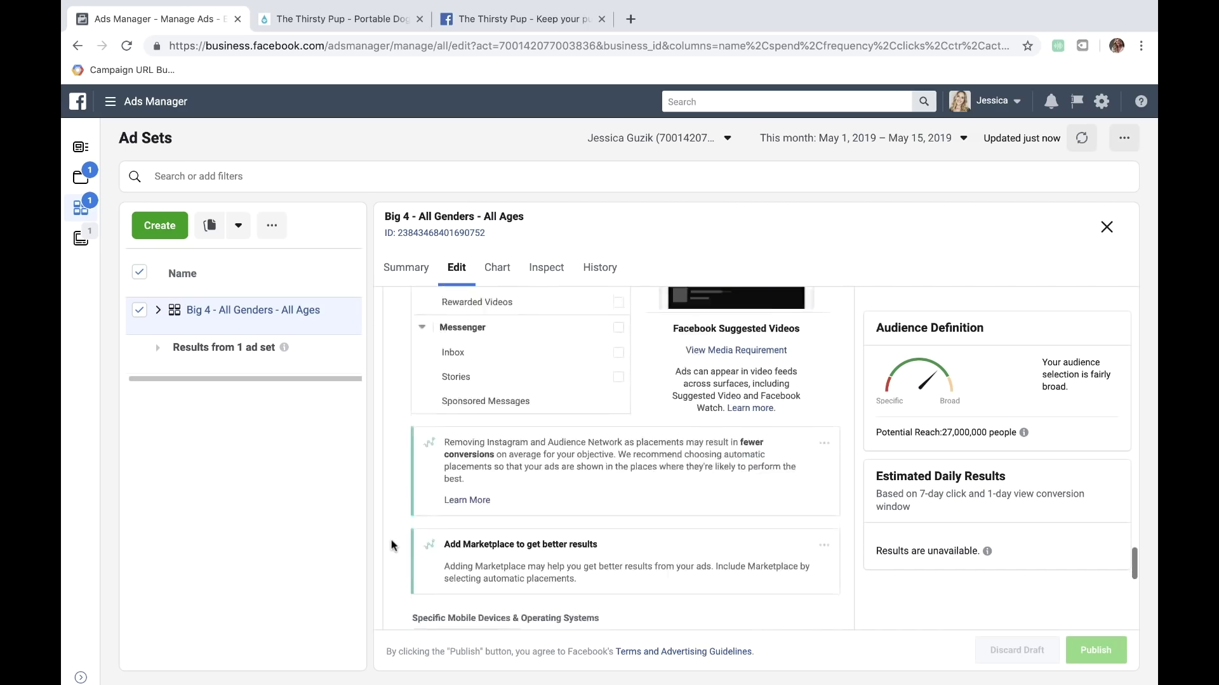
{"action": "scroll", "coordinate": [391, 545], "scroll_direction": "down", "scroll_amount": 4}
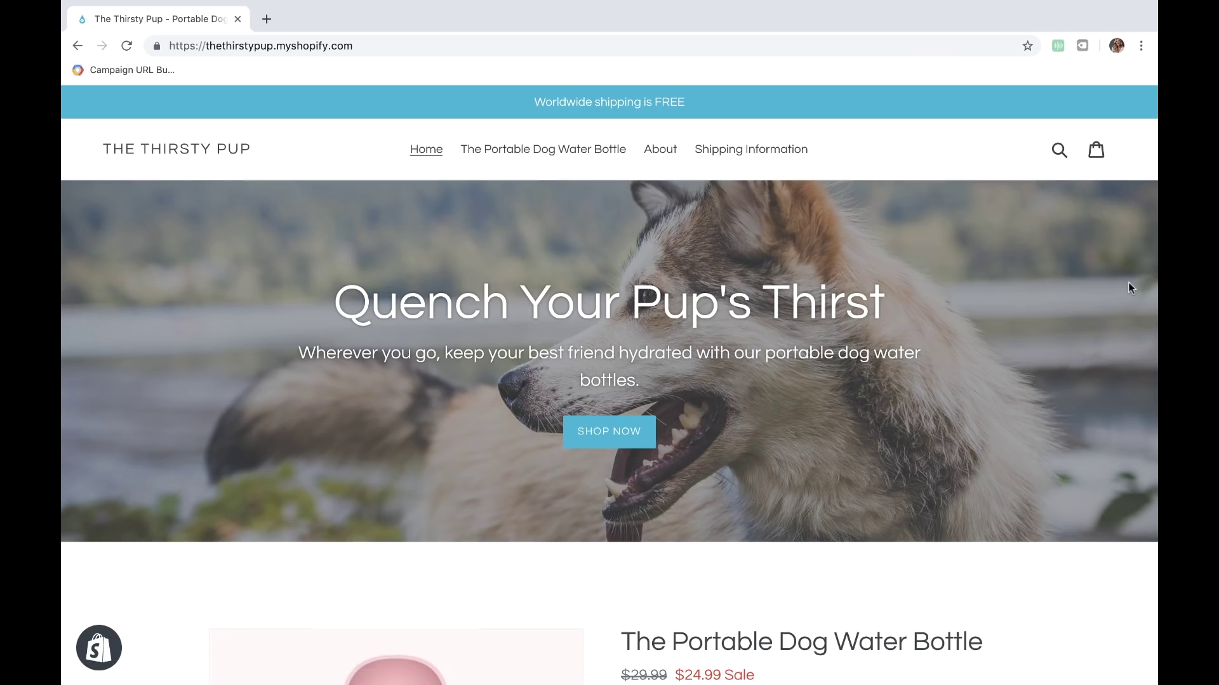
Look through the home page of The Thirsty Pup store
{"action": "scroll", "coordinate": [1129, 288], "scroll_direction": "down", "scroll_amount": 5}
{"action": "scroll", "coordinate": [1128, 288], "scroll_direction": "down", "scroll_amount": 5}
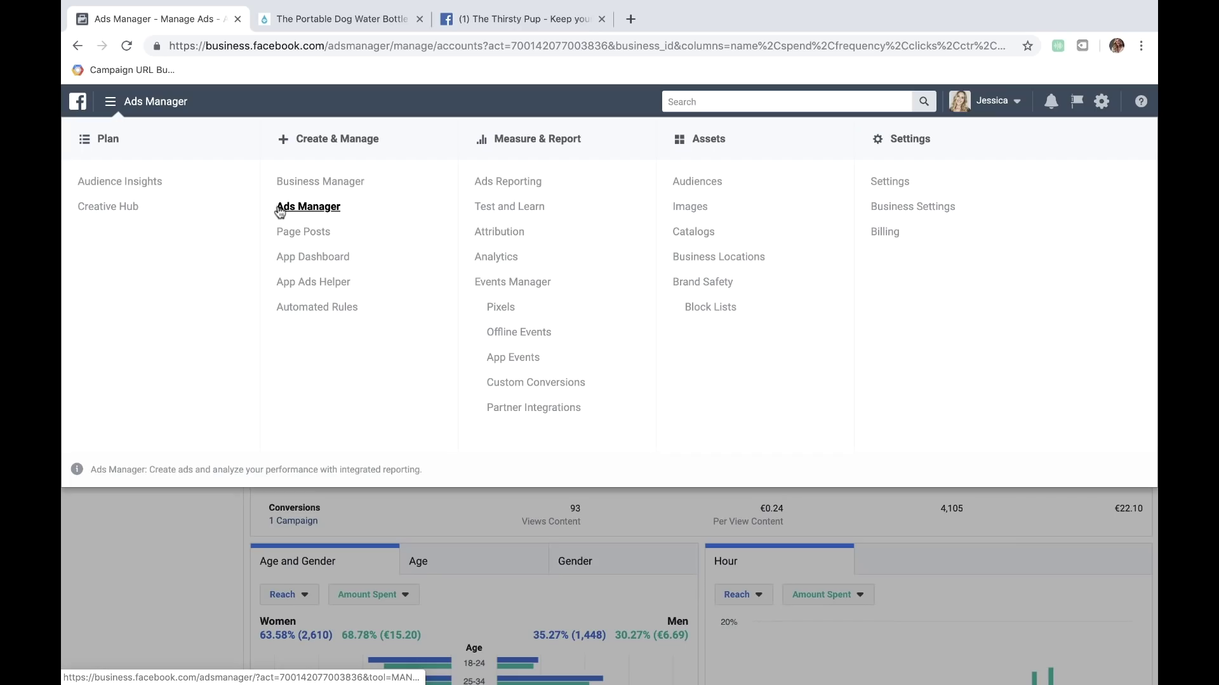
Switch to the campaigns list in Ads Manager and open the column customization for its table
{"action": "left_click", "coordinate": [307, 204]}
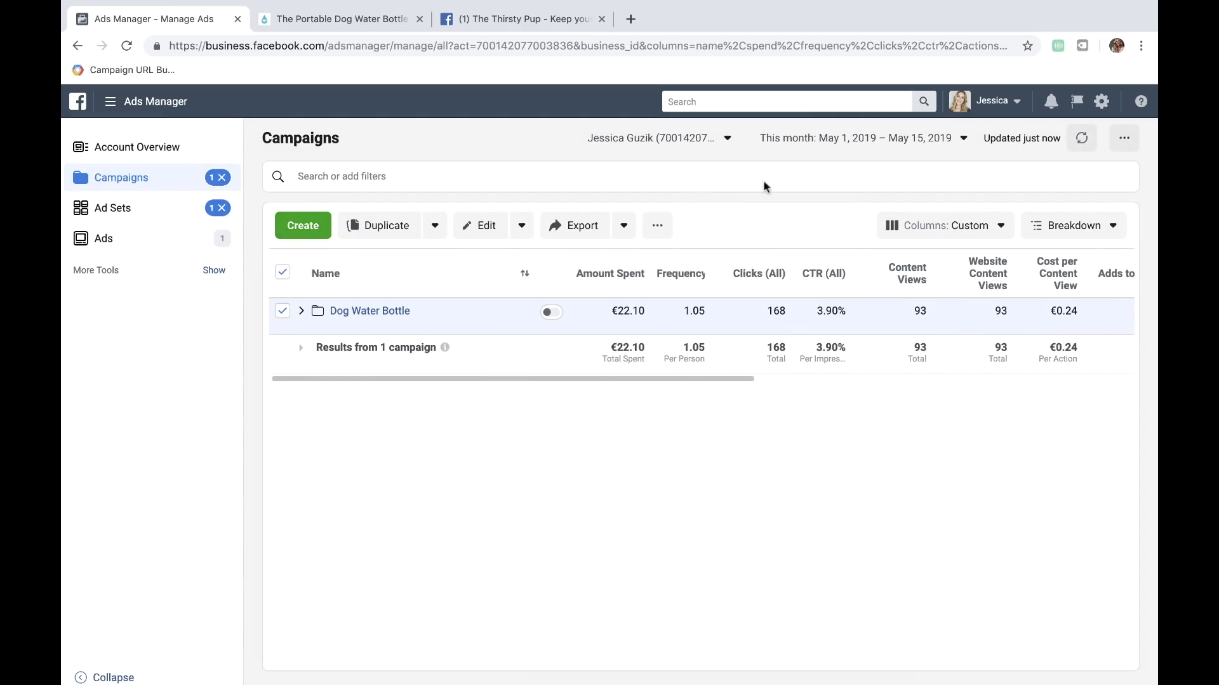
{"action": "left_click", "coordinate": [993, 229]}
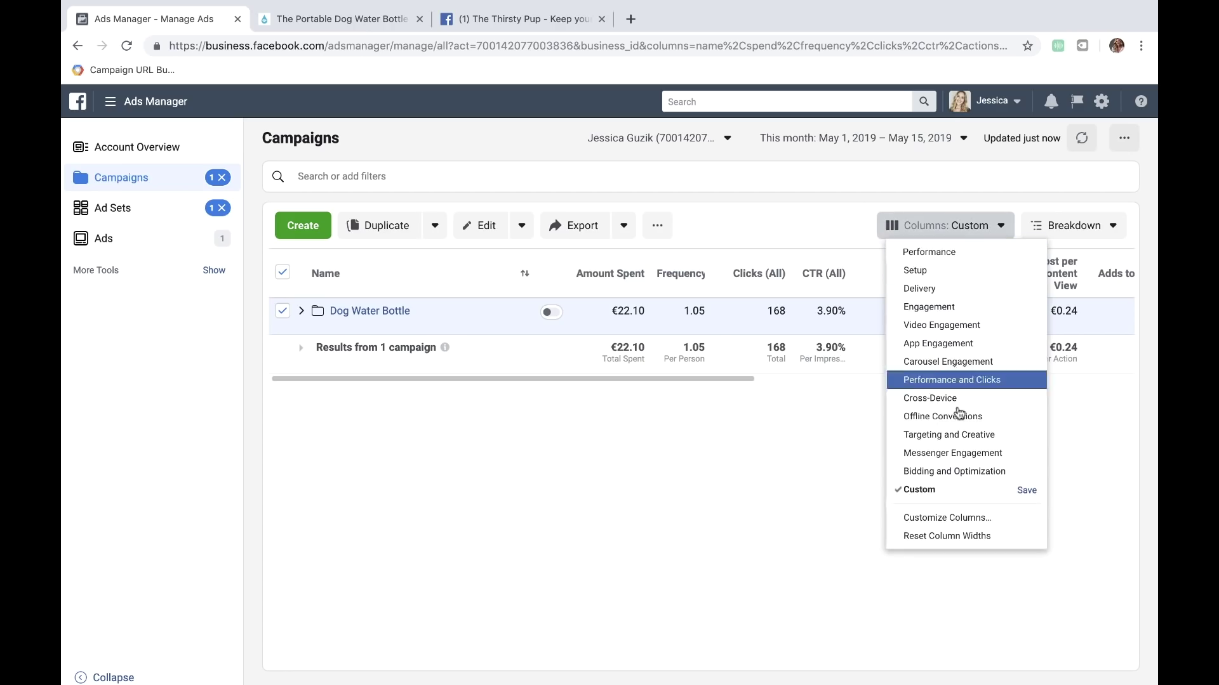
{"action": "left_click", "coordinate": [938, 519]}
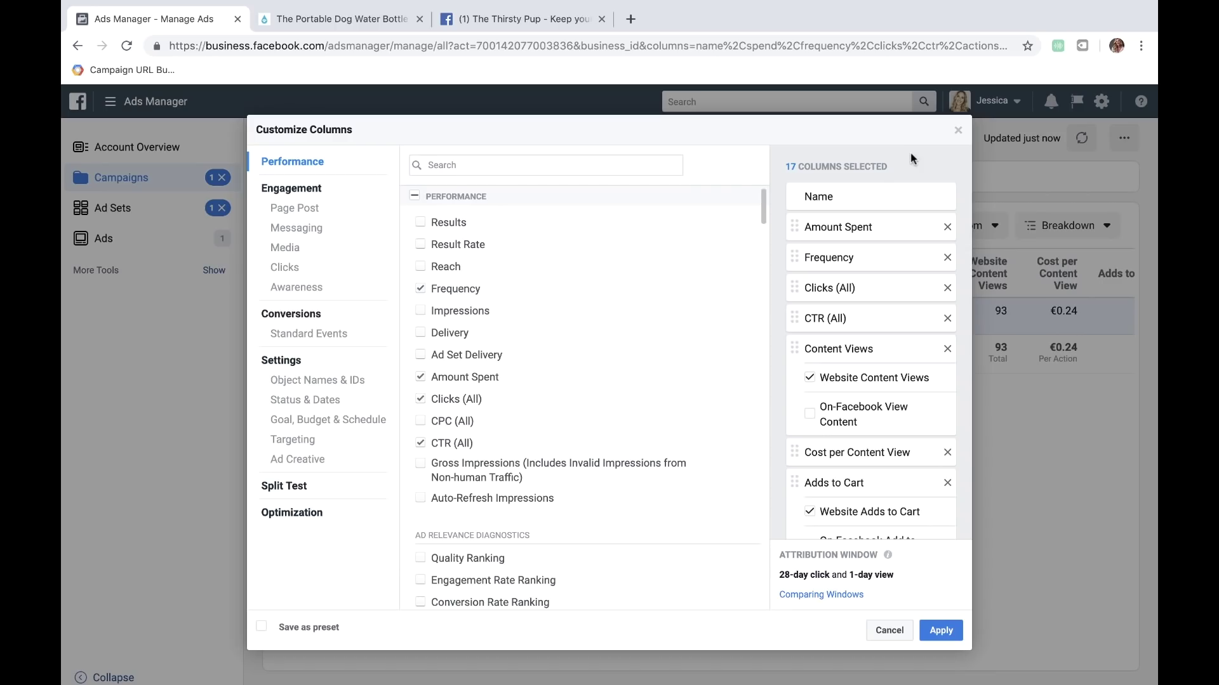
Remove the Amount Spent and Frequency metrics from the selected columns
{"action": "left_click", "coordinate": [947, 228]}
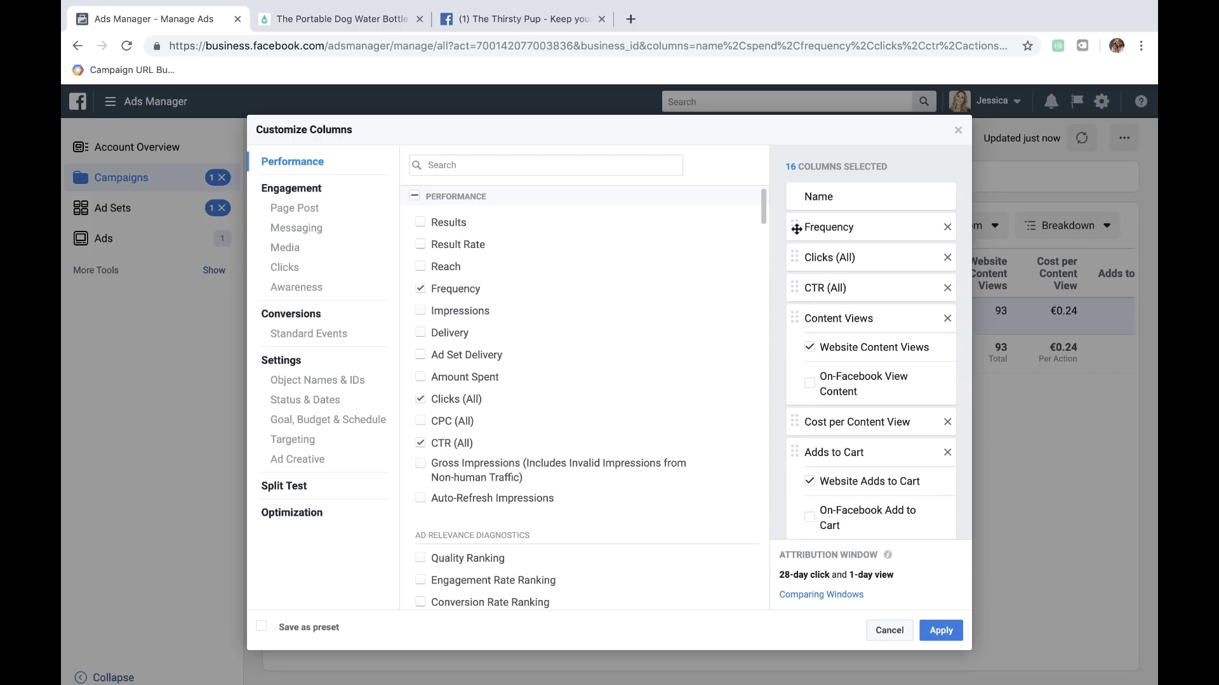
{"action": "mouse_move", "coordinate": [792, 230]}
{"action": "left_mouse_down"}
{"action": "mouse_move", "coordinate": [786, 257]}
{"action": "mouse_move", "coordinate": [789, 226]}
{"action": "left_mouse_up"}
{"action": "left_click", "coordinate": [419, 292]}
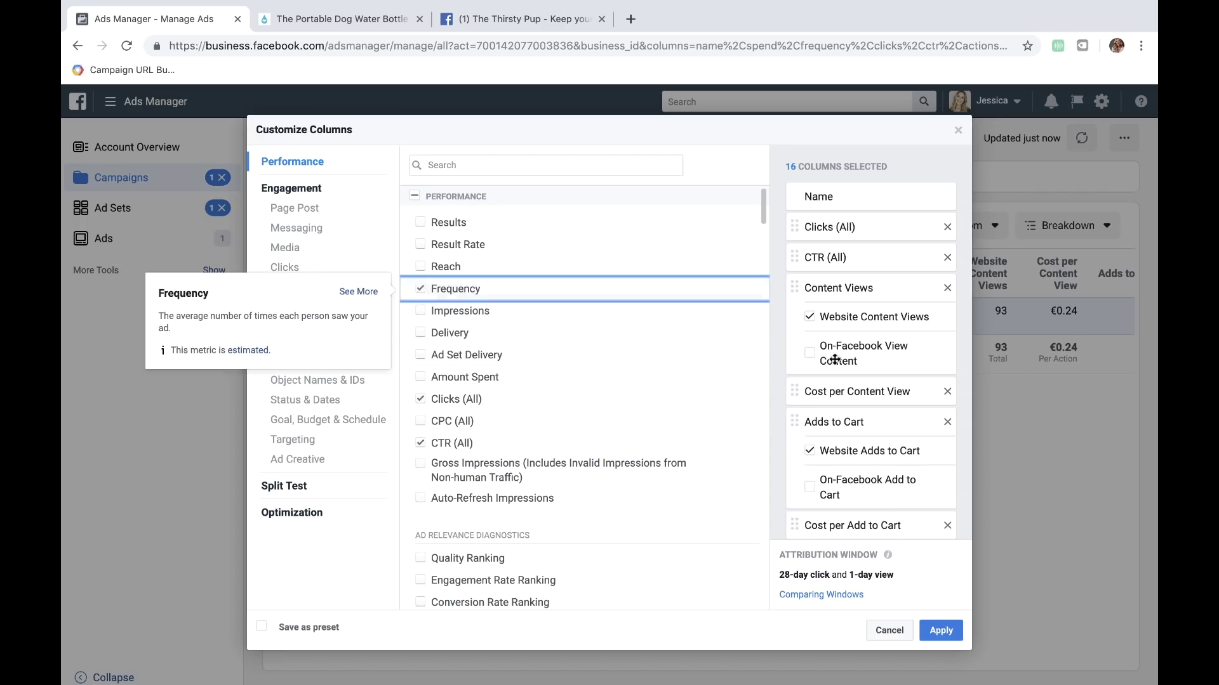
{"action": "scroll", "coordinate": [834, 359], "scroll_direction": "down", "scroll_amount": 5}
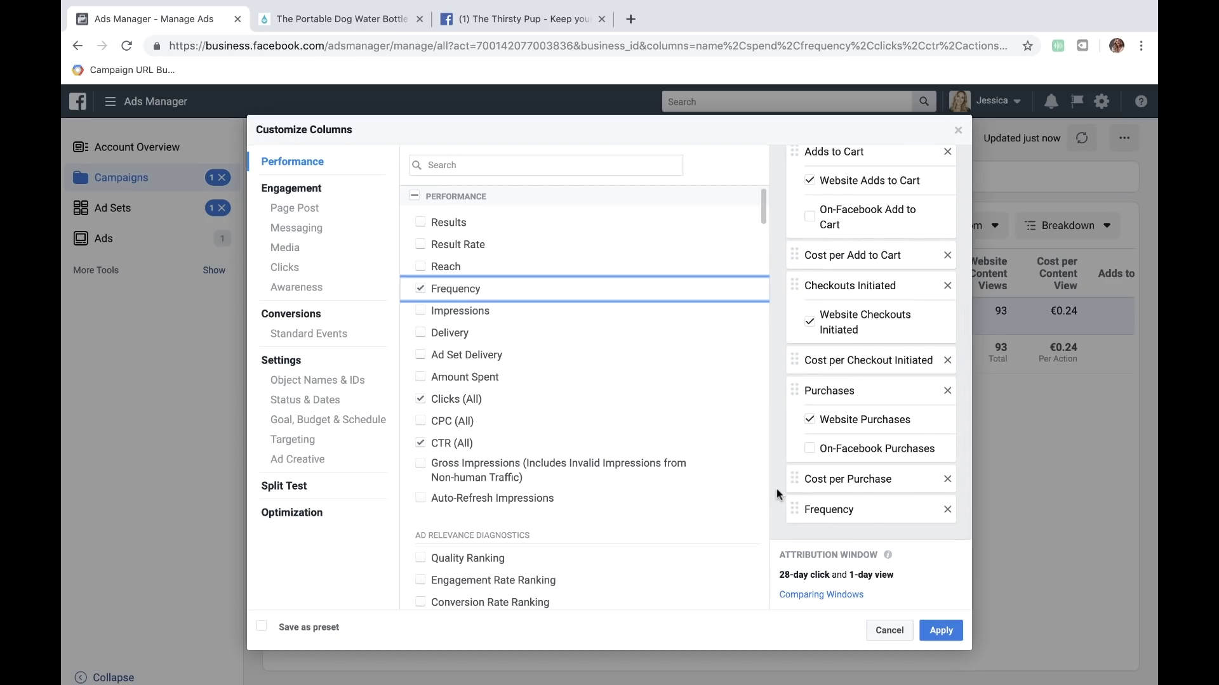
{"action": "left_click", "coordinate": [421, 290]}
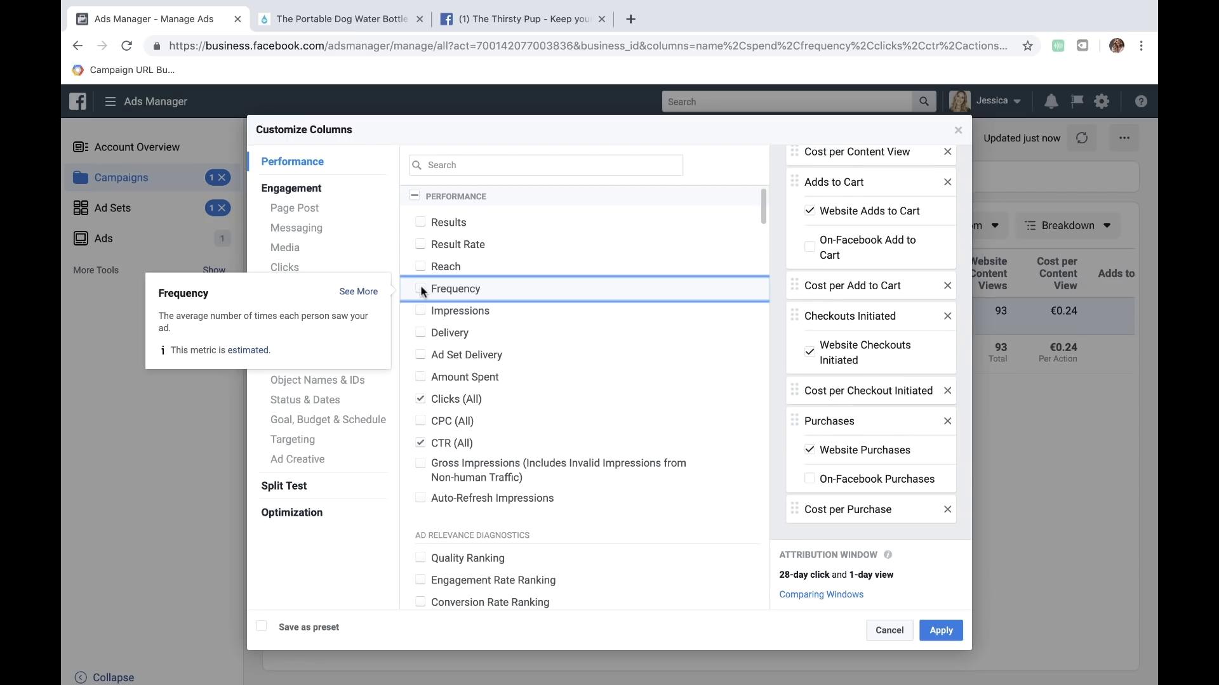
{"action": "scroll", "coordinate": [878, 235], "scroll_direction": "up", "scroll_amount": 3}
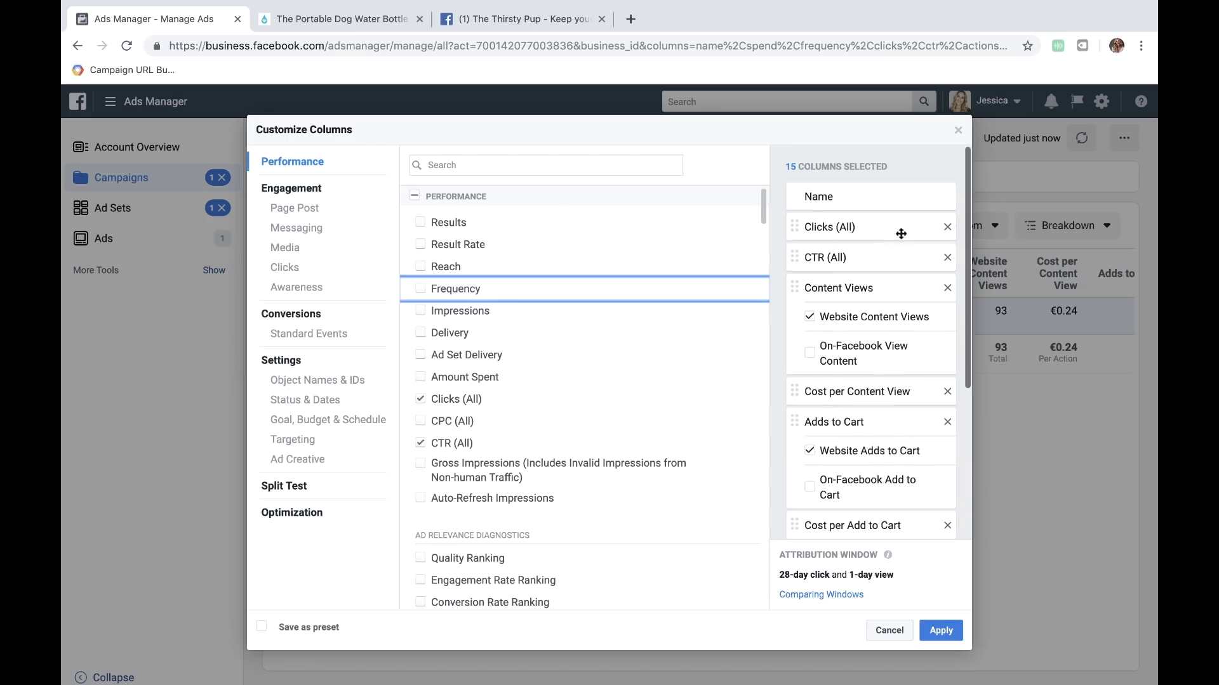
Remove all remaining selected columns, from Clicks (All) through Cost per Purchase, keeping only Name
{"action": "left_click", "coordinate": [948, 228]}
{"action": "left_click", "coordinate": [947, 228]}
{"action": "left_click", "coordinate": [948, 228]}
{"action": "left_click", "coordinate": [947, 228]}
{"action": "left_click", "coordinate": [948, 228]}
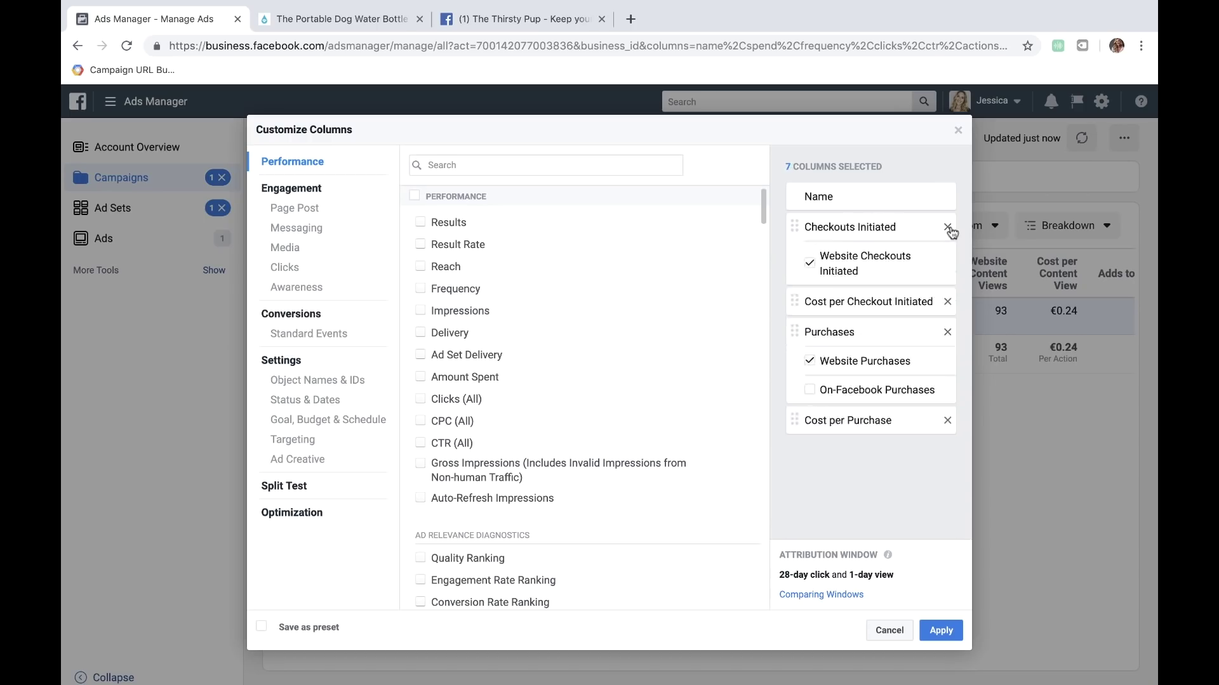
{"action": "left_click", "coordinate": [947, 228]}
{"action": "left_click", "coordinate": [948, 228]}
{"action": "left_click", "coordinate": [947, 227]}
{"action": "left_click", "coordinate": [947, 228]}
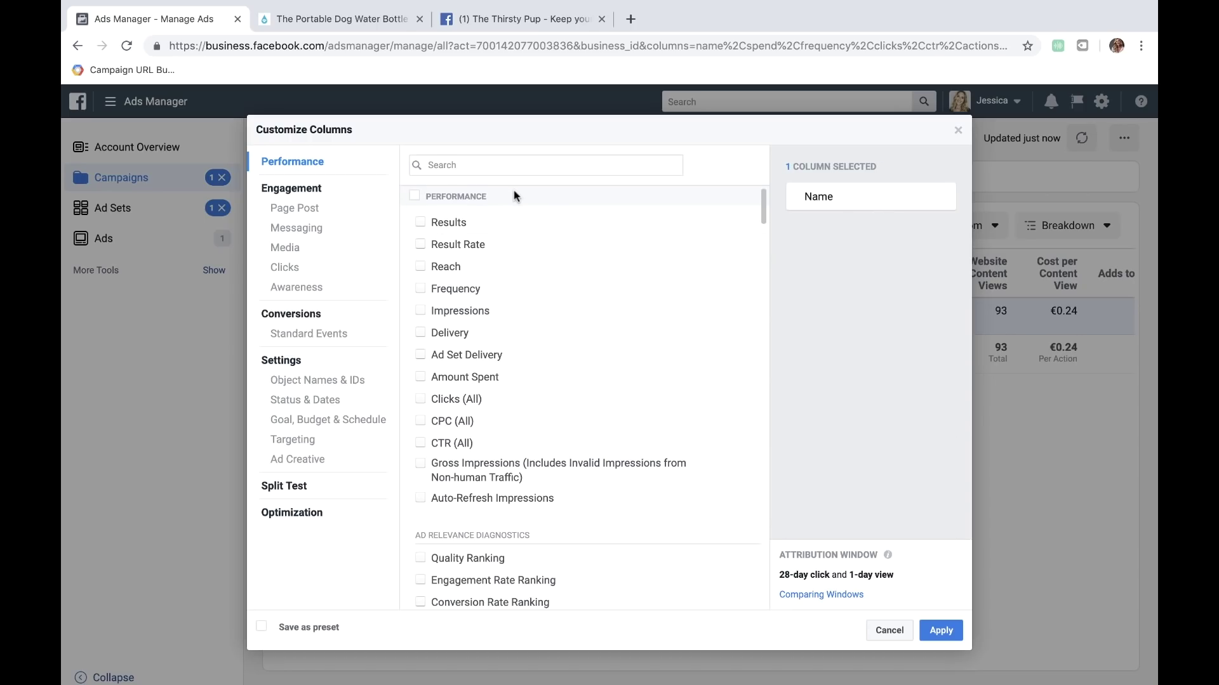
Add the performance metrics Amount Spent, Frequency, Clicks (All) and CTR (All) as columns, in that order
{"action": "left_click", "coordinate": [420, 378]}
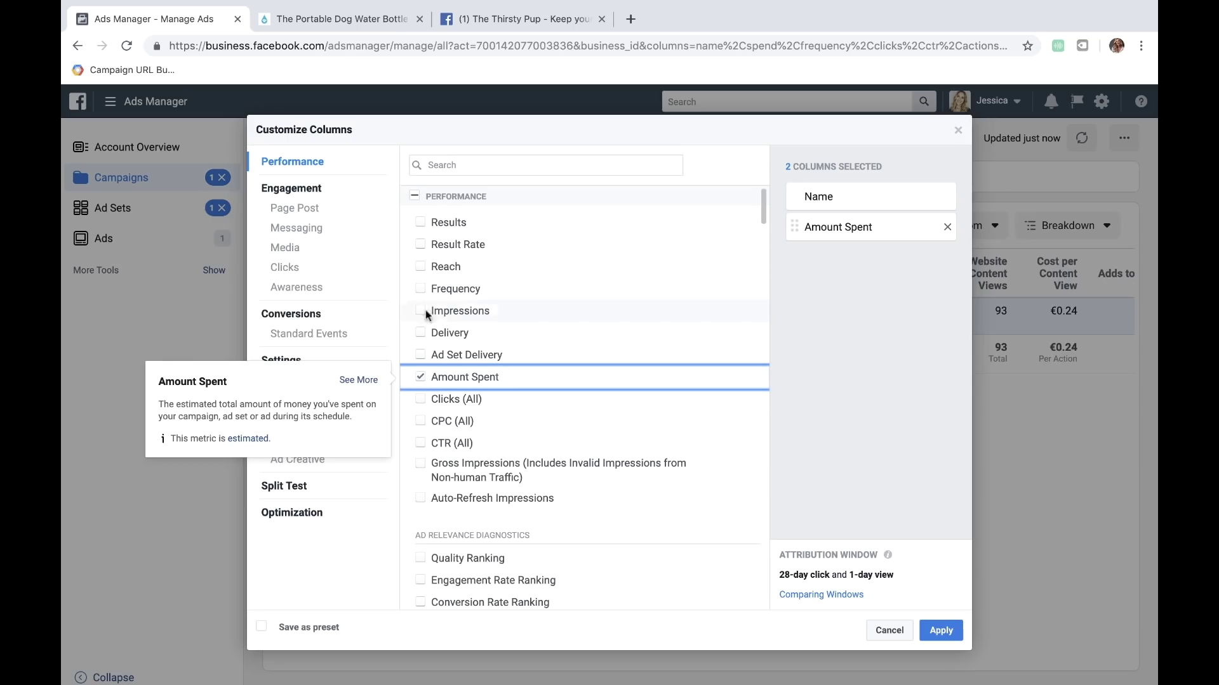
{"action": "left_click", "coordinate": [420, 289]}
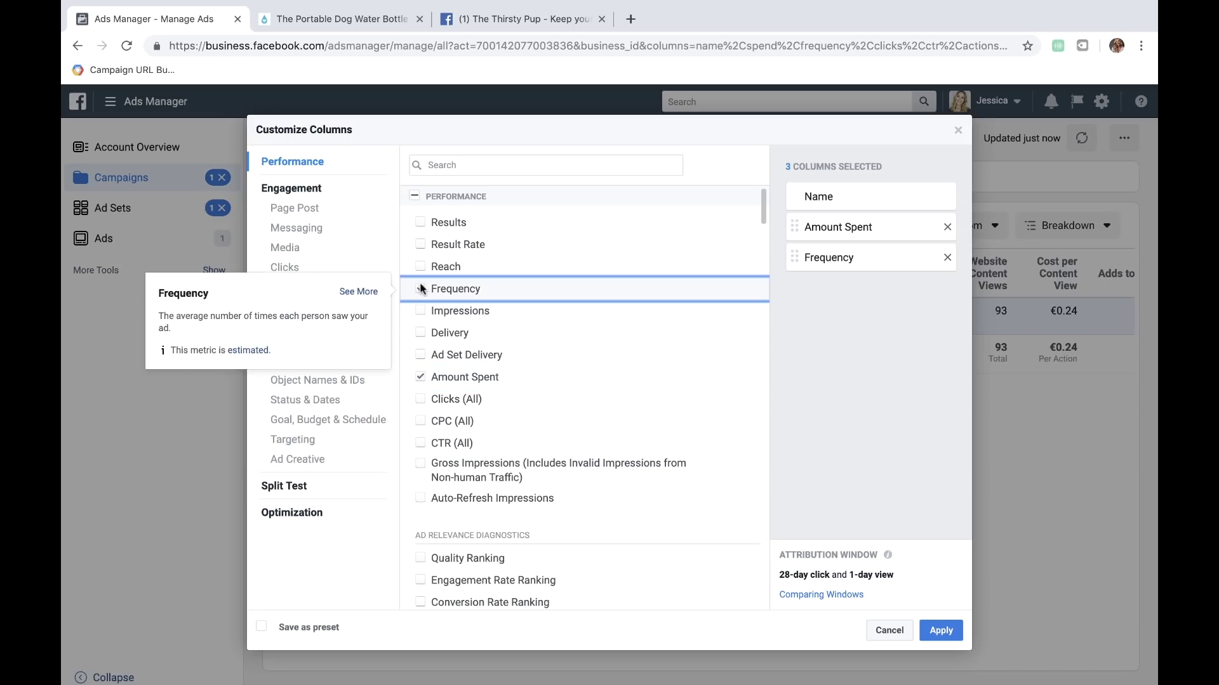
{"action": "left_click", "coordinate": [421, 400]}
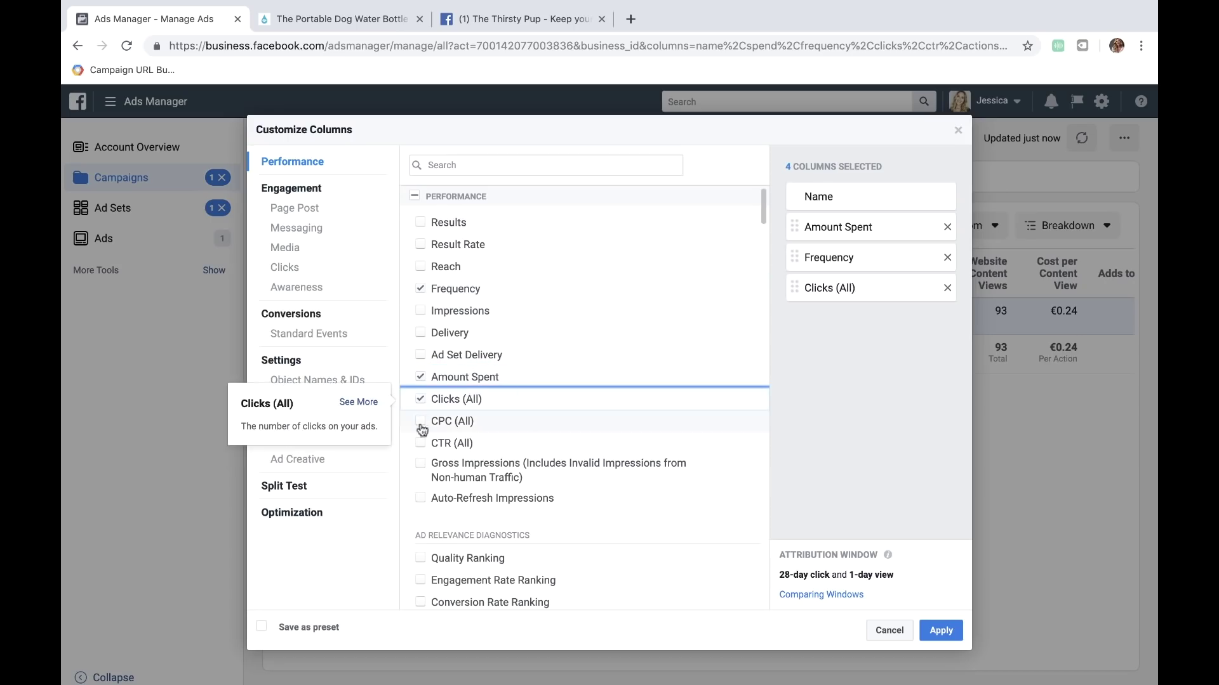
{"action": "left_click", "coordinate": [421, 443]}
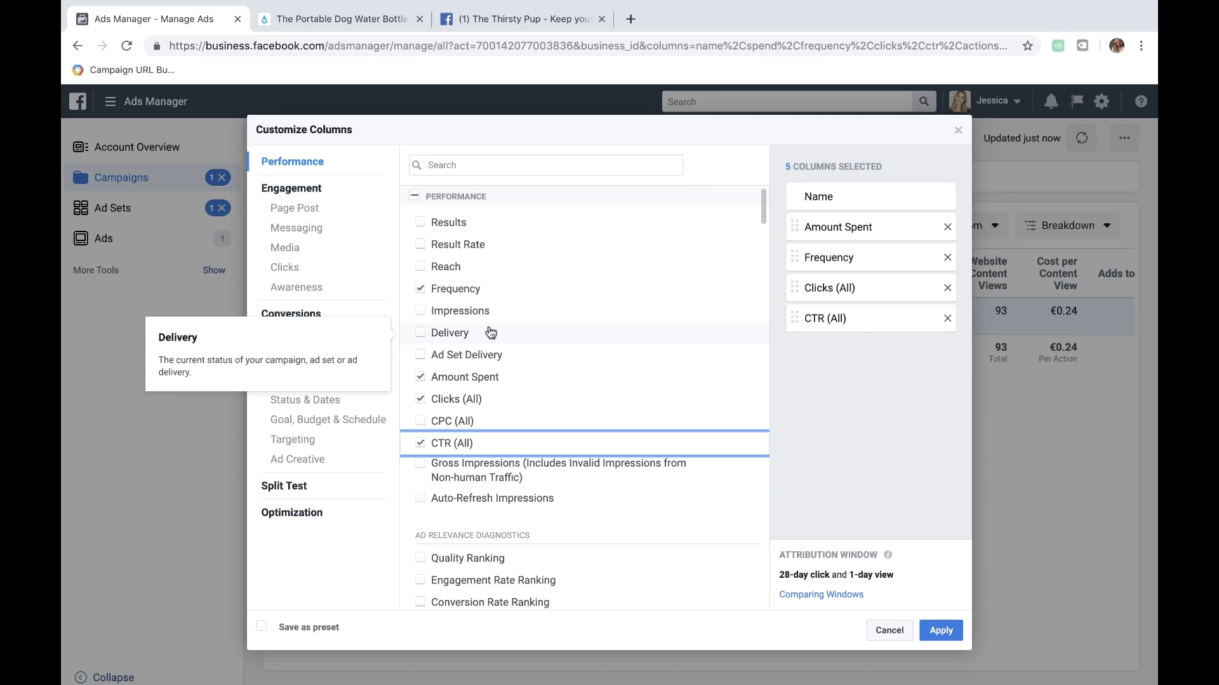
Add the Total and Cost conversion columns for Content Views, Adds to Cart, Checkouts Initiated and Purchases
{"action": "left_click", "coordinate": [317, 315]}
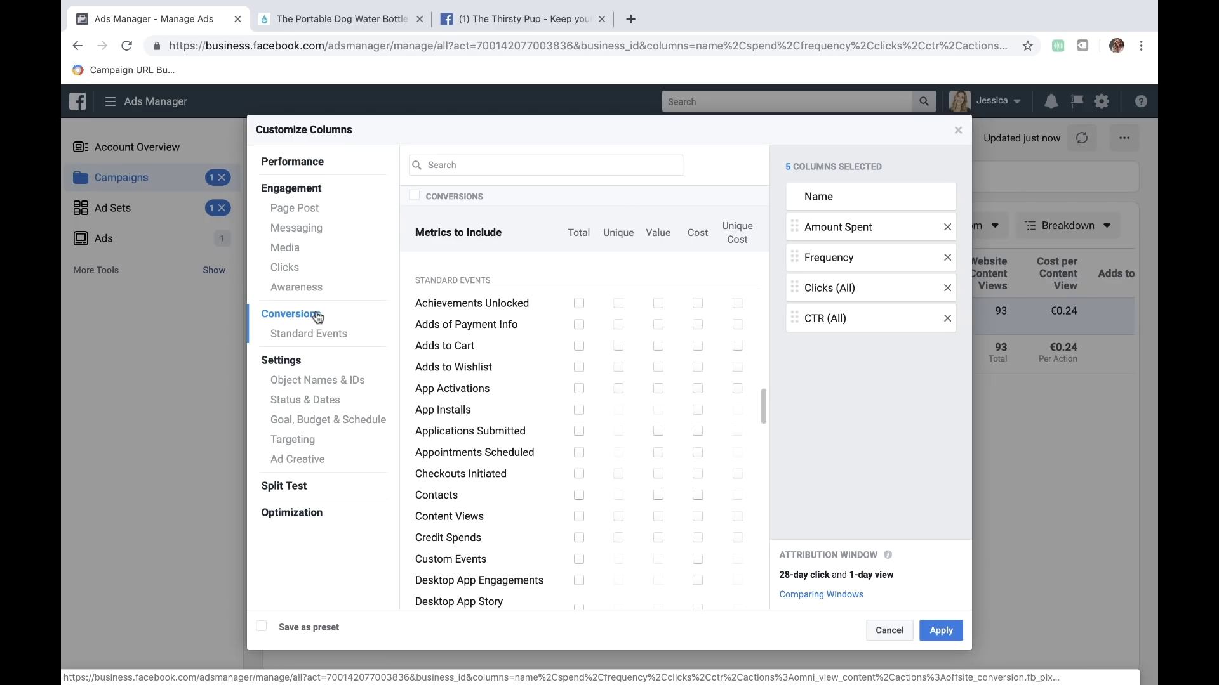
{"action": "left_click", "coordinate": [578, 346]}
{"action": "left_click", "coordinate": [699, 346]}
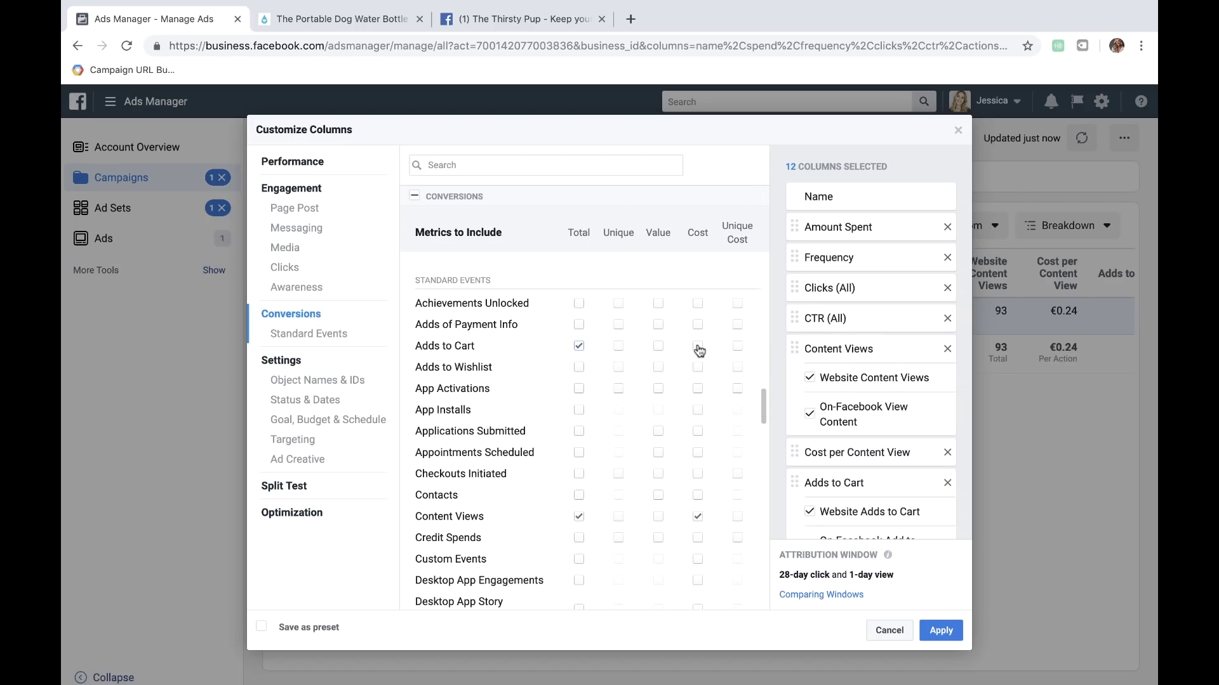
{"action": "left_click", "coordinate": [578, 474]}
{"action": "left_click", "coordinate": [697, 474]}
{"action": "scroll", "coordinate": [697, 474], "scroll_direction": "down", "scroll_amount": 5}
{"action": "left_click", "coordinate": [579, 553]}
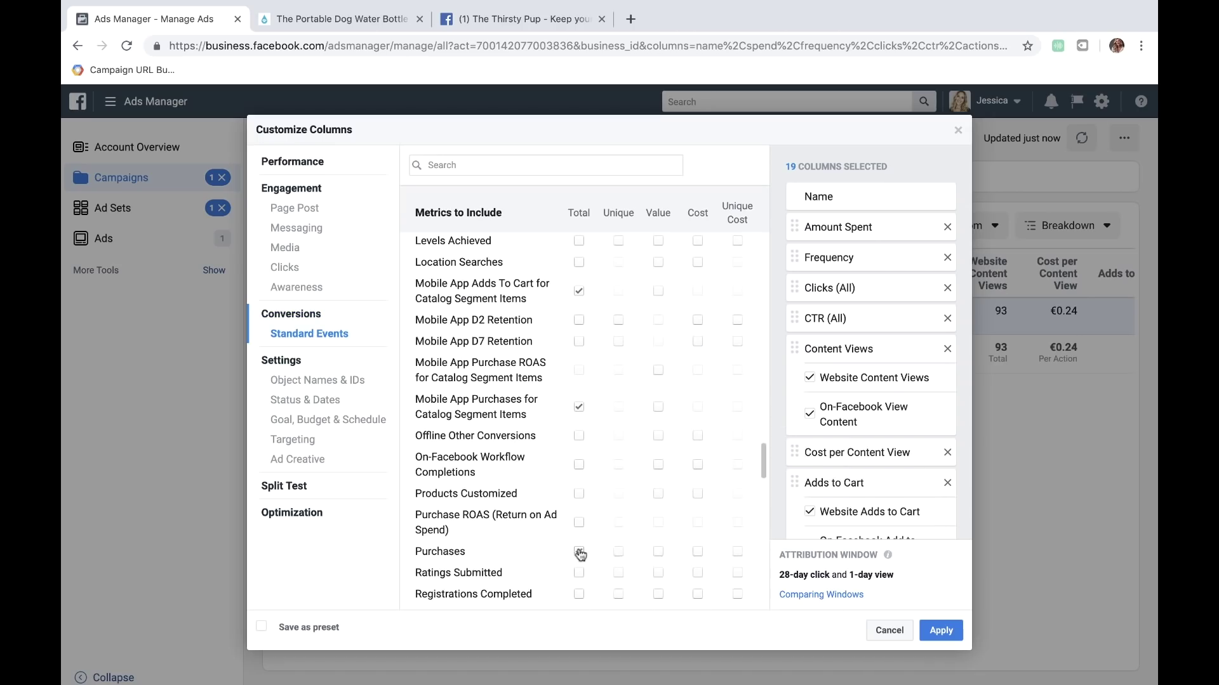
{"action": "left_click", "coordinate": [697, 552]}
Exclude the On-Facebook variants of Content Views, Adds to Cart and Purchases, keeping the Website ones, and apply the column selection
{"action": "scroll", "coordinate": [810, 418], "scroll_direction": "down", "scroll_amount": 2}
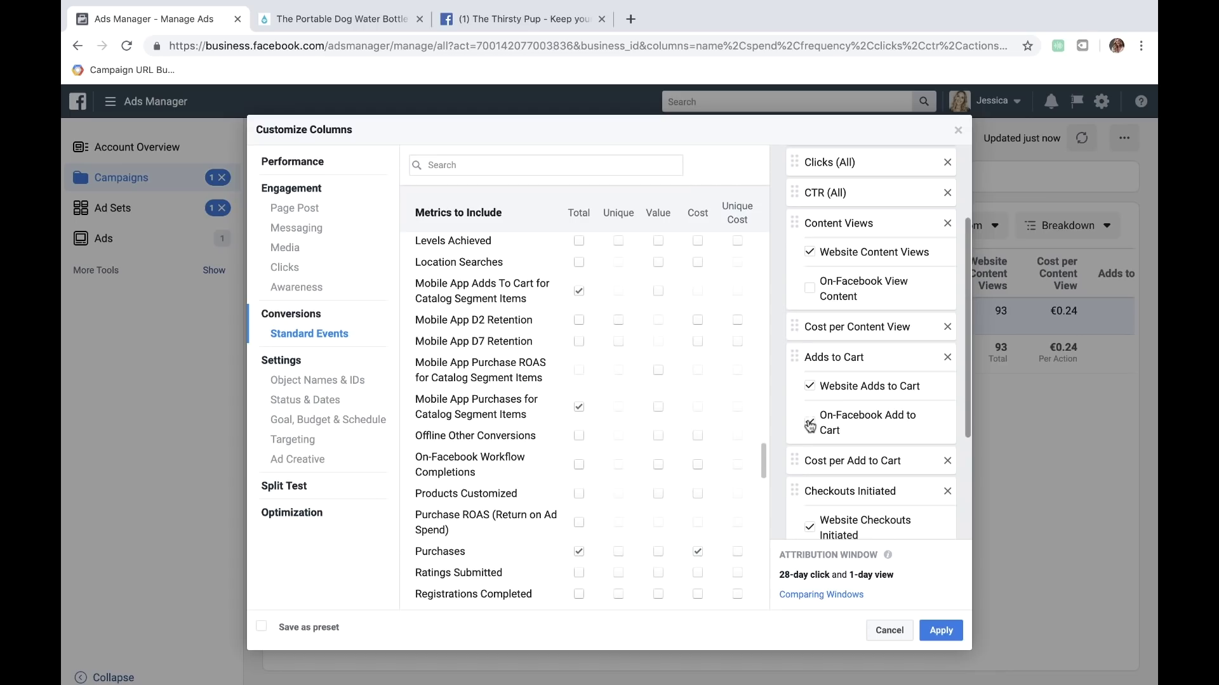
{"action": "scroll", "coordinate": [812, 457], "scroll_direction": "down", "scroll_amount": 3}
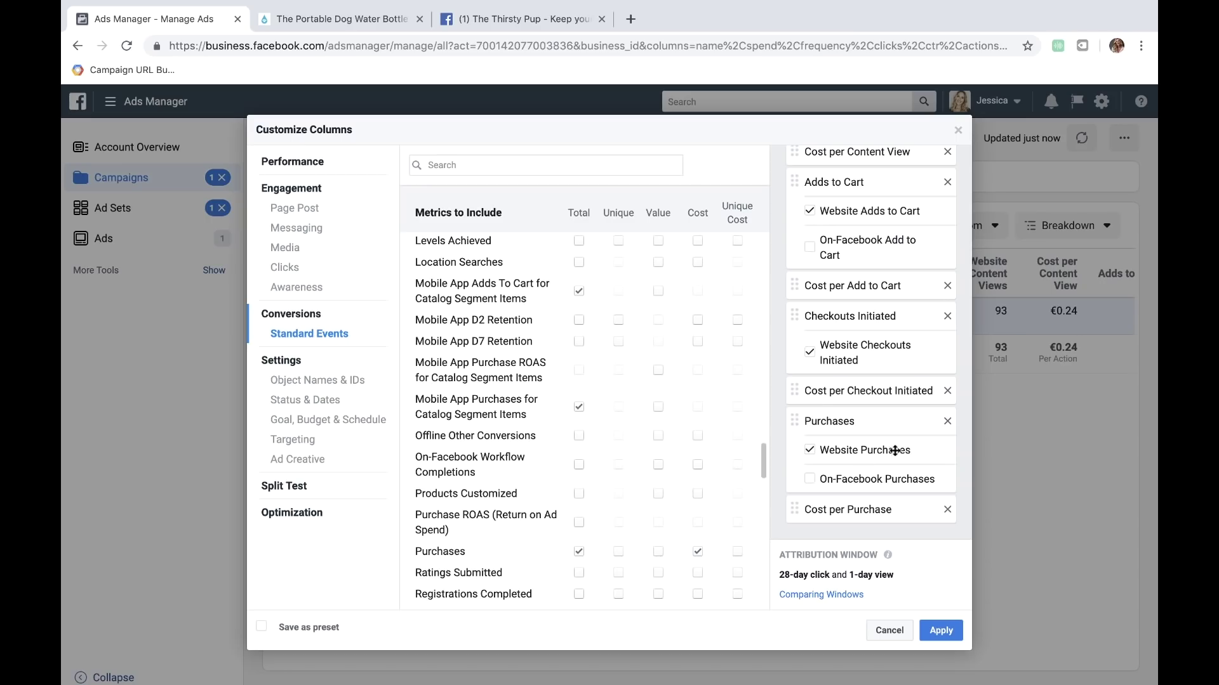
{"action": "scroll", "coordinate": [876, 376], "scroll_direction": "up", "scroll_amount": 5}
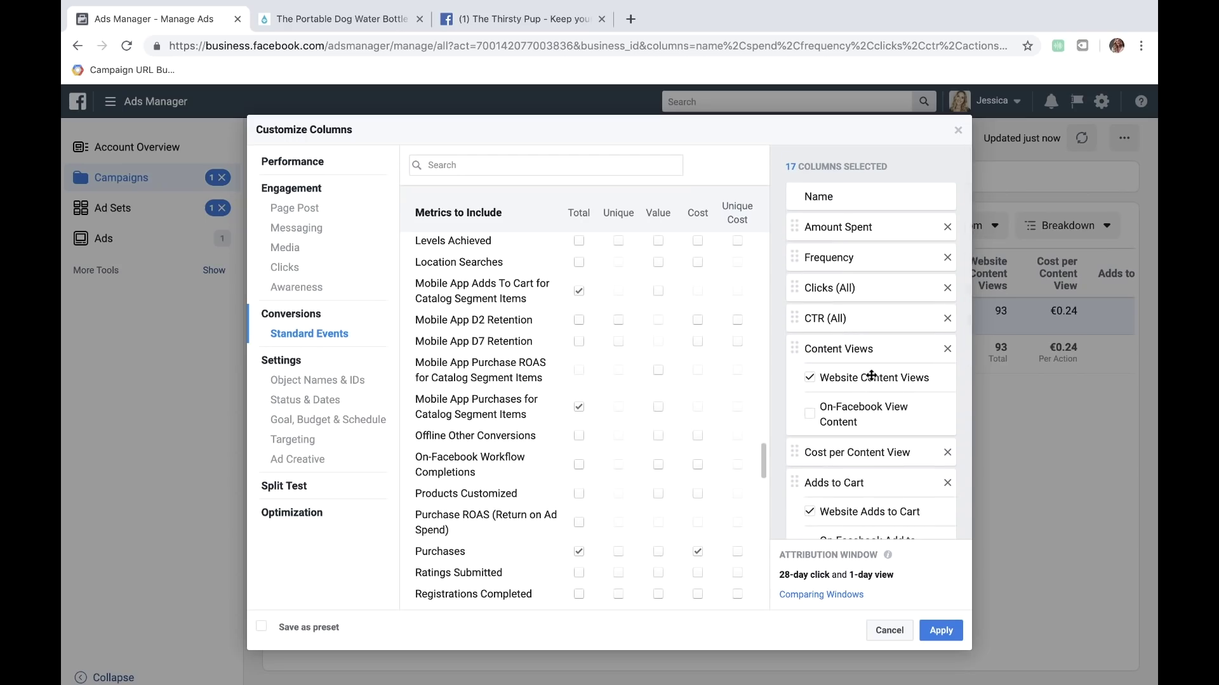
{"action": "scroll", "coordinate": [870, 375], "scroll_direction": "down", "scroll_amount": 5}
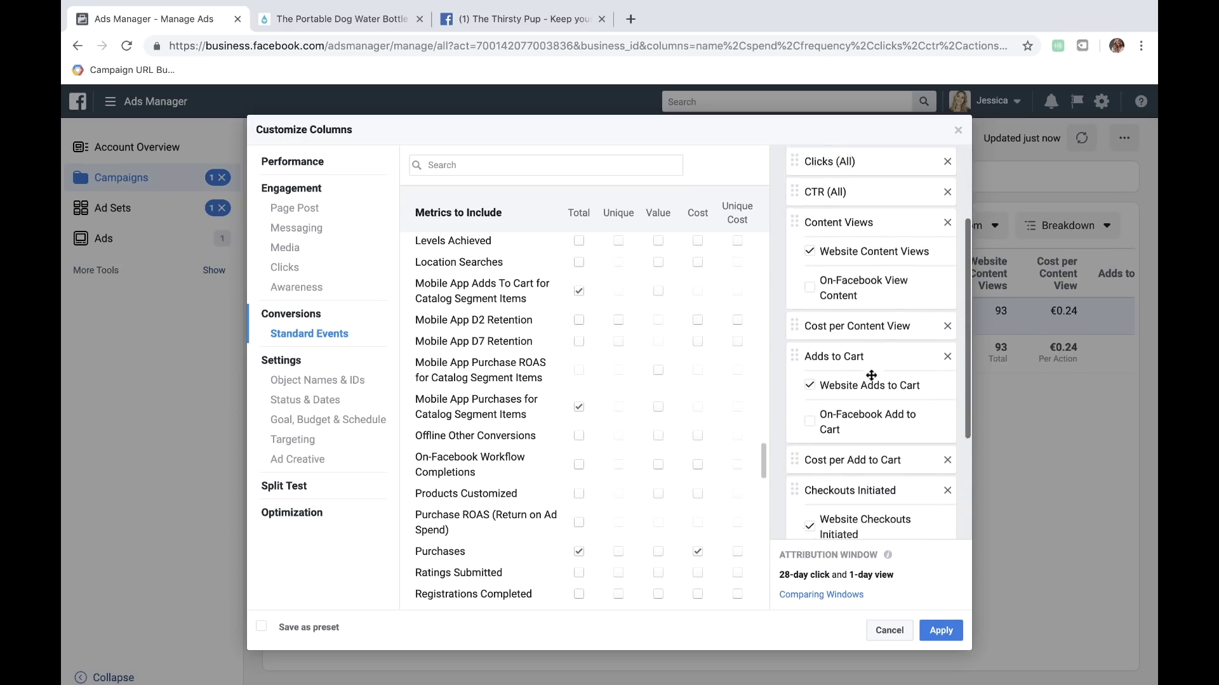
{"action": "scroll", "coordinate": [871, 379], "scroll_direction": "down", "scroll_amount": 2}
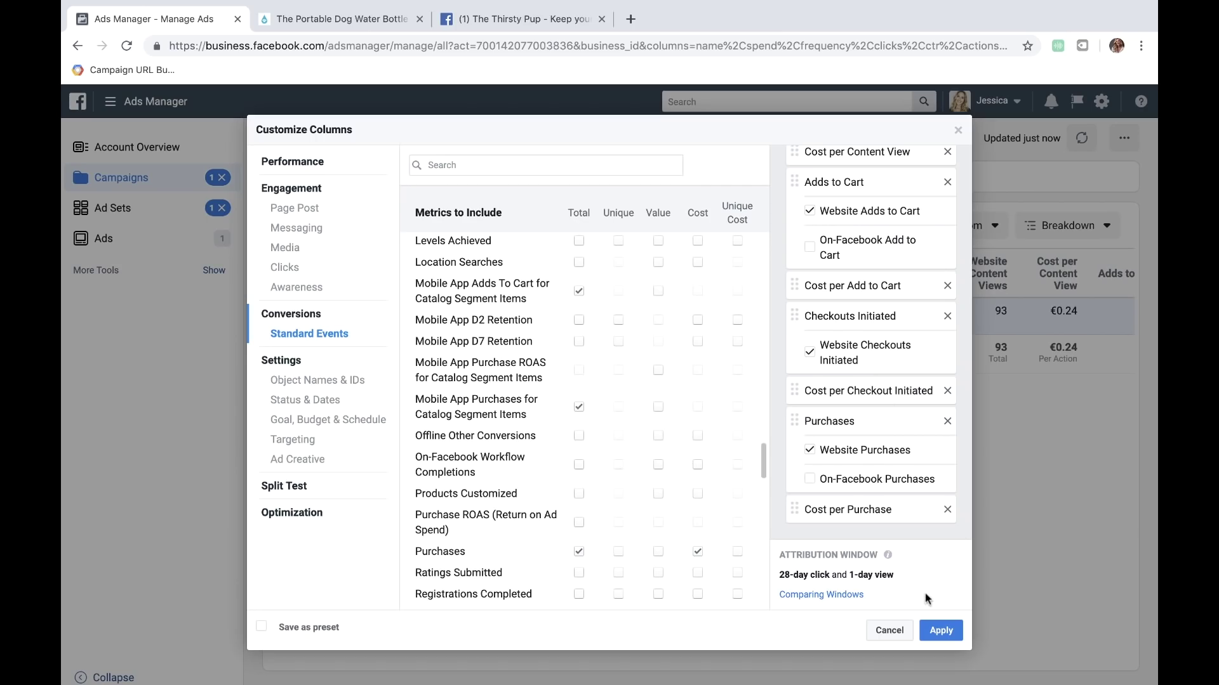
{"action": "left_click", "coordinate": [946, 629]}
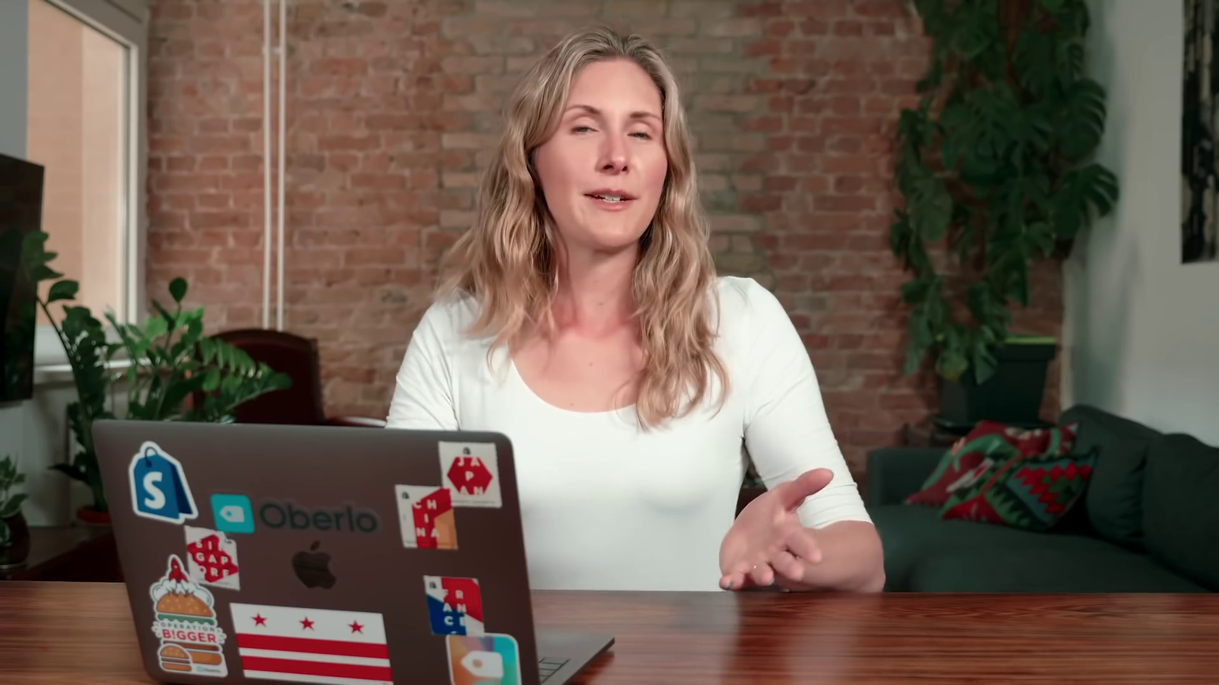